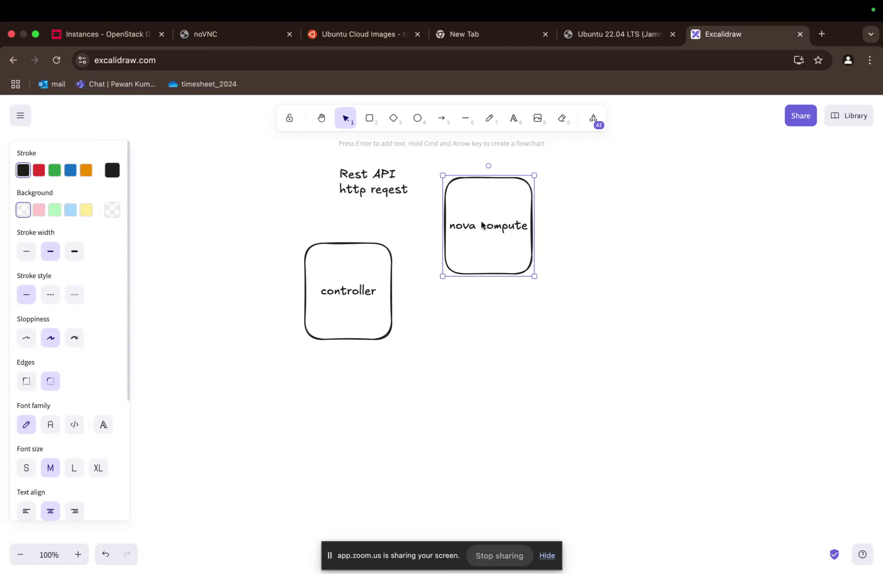
# - Add a second line reading "esxi" to the nova compute box's label
pyautogui.doubleClick(469, 233)
pyautogui.doubleClick(479, 228)
pyautogui.press('Right')
pyautogui.press('Return')
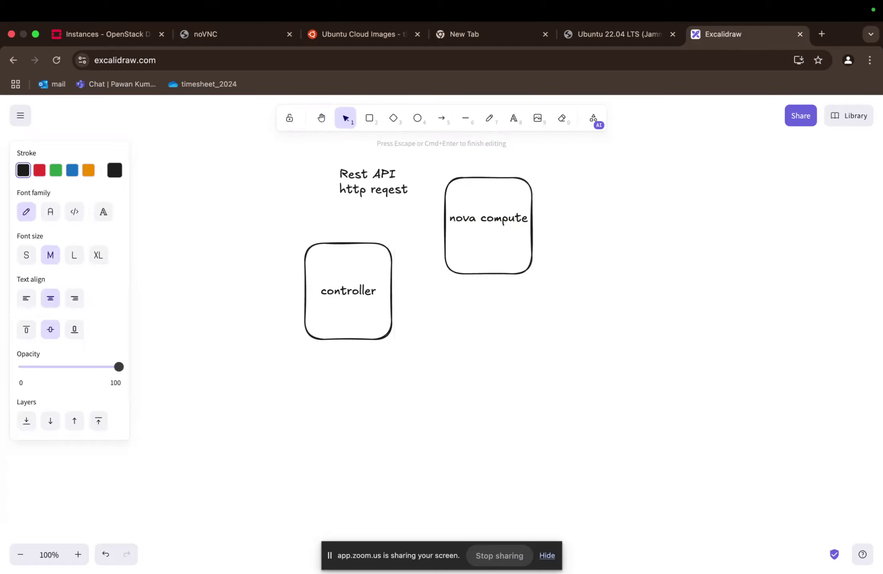
pyautogui.write('esxi')
pyautogui.click(716, 302)
# - Move the controller box just beneath the Rest API text and stack two copies of it in a column below
pyautogui.click(524, 264)
pyautogui.scroll(-2, 524, 343)
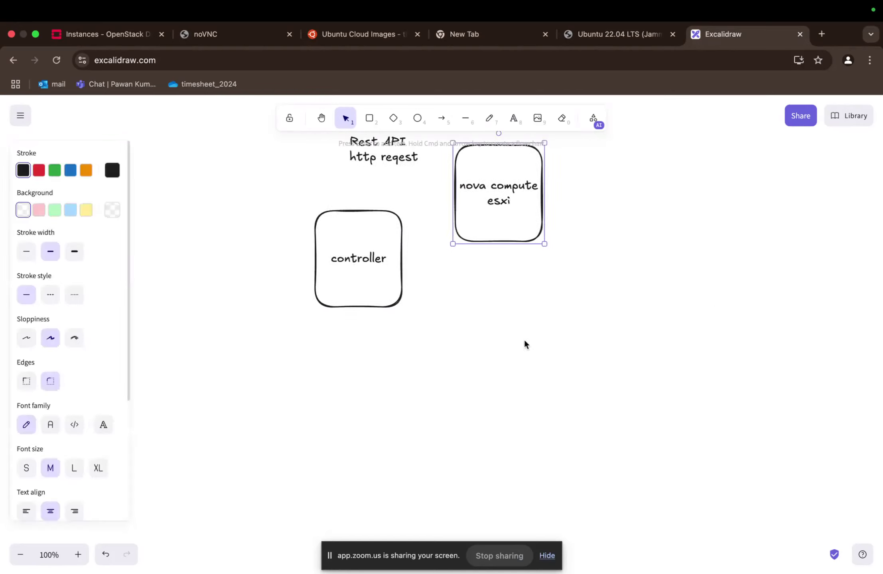
pyautogui.scroll(3, 498, 331)
pyautogui.click(386, 317)
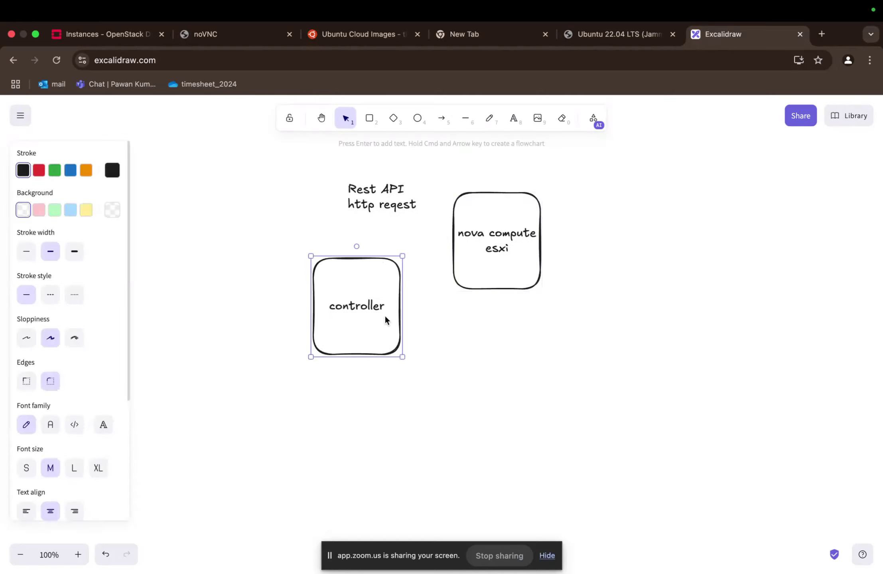
pyautogui.moveTo(386, 319); pyautogui.dragTo(406, 278)
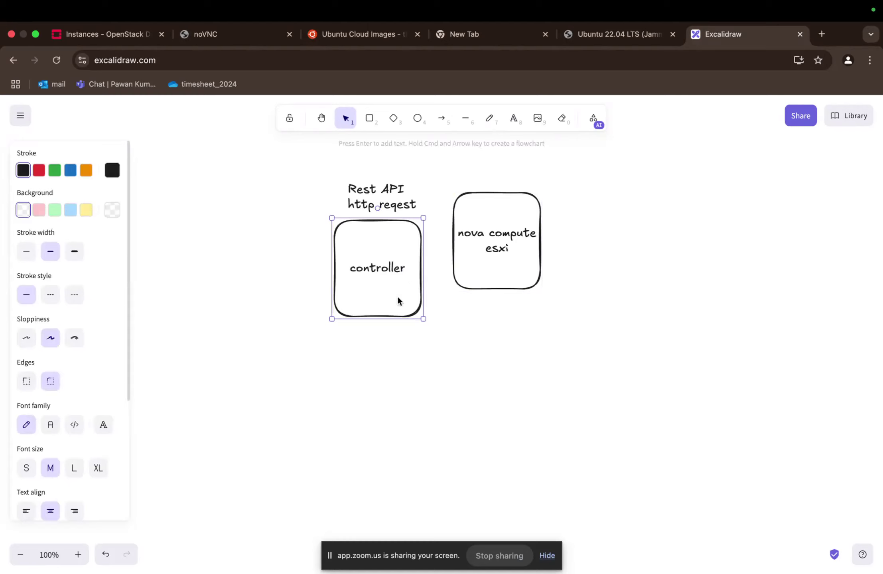
pyautogui.press('super+v')
pyautogui.press('super+v')
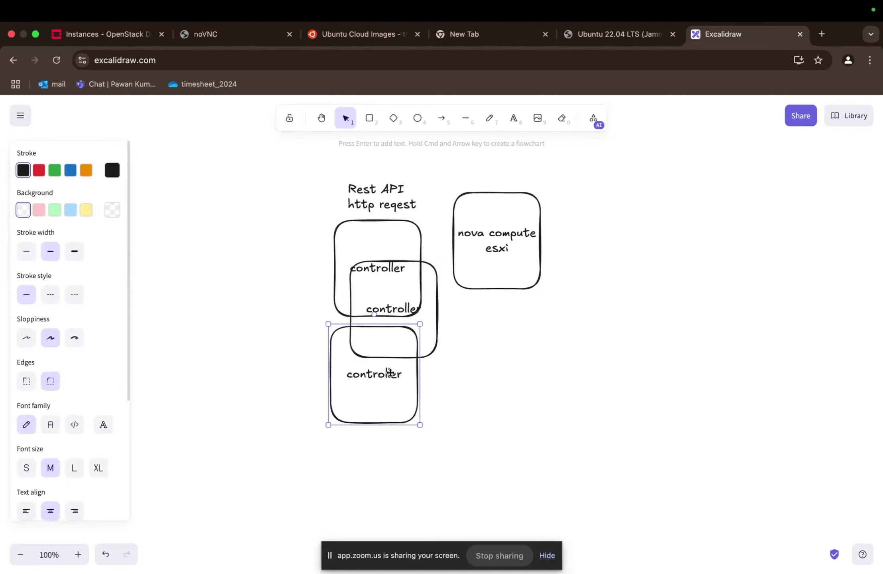
pyautogui.moveTo(387, 367); pyautogui.dragTo(387, 473)
pyautogui.moveTo(387, 358); pyautogui.dragTo(368, 423)
# - Draw a tall, narrow rectangle beside the controller column, spanning all three boxes, and label it "LB"
pyautogui.press('2')
pyautogui.moveTo(256, 212); pyautogui.dragTo(306, 537)
pyautogui.doubleClick(270, 356)
pyautogui.write('LB')
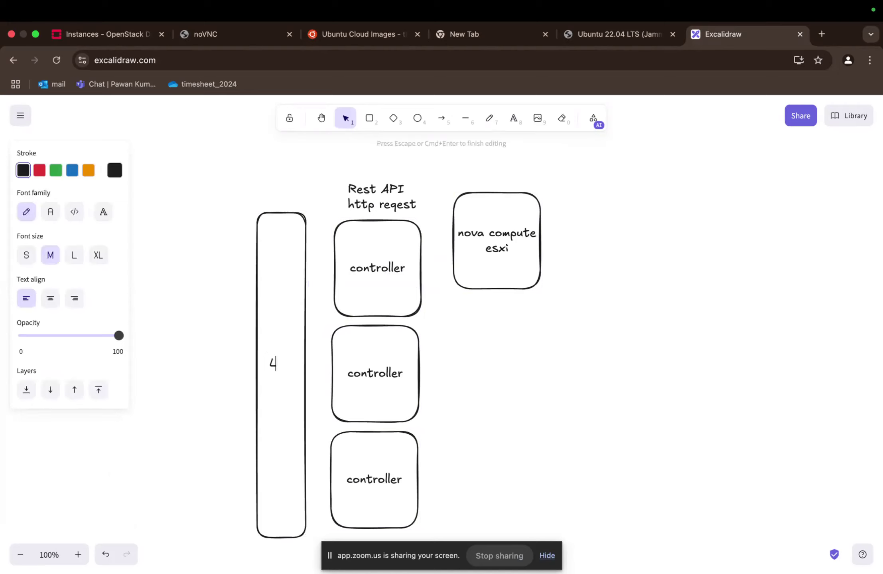
pyautogui.press('Escape')
# - Draw an incoming arrow from the empty canvas left of the LB box, slanting down to the box's outer edge
pyautogui.scroll(-1, 459, 361)
pyautogui.hscroll(-1, 458, 361)
pyautogui.press('6')
pyautogui.press('a')
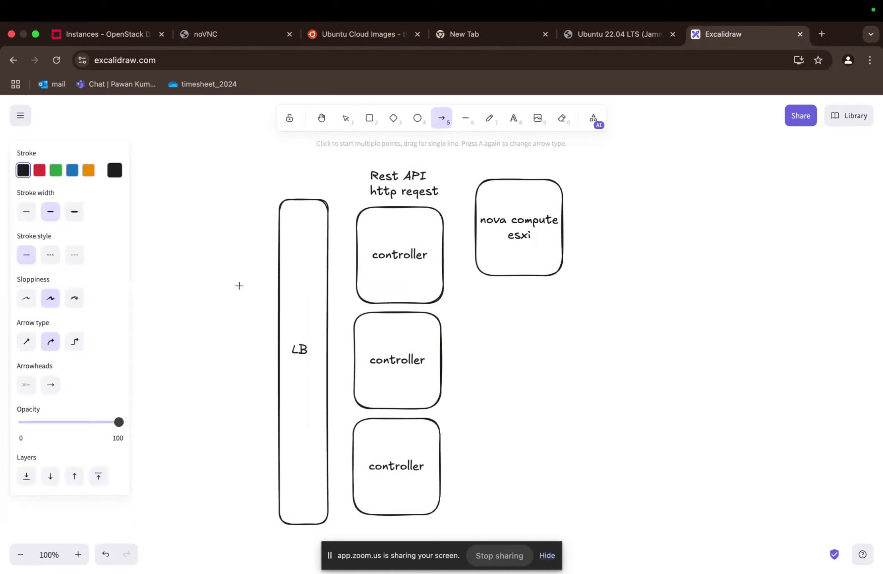
pyautogui.hscroll(-2, 239, 282)
pyautogui.moveTo(158, 238); pyautogui.dragTo(330, 342)
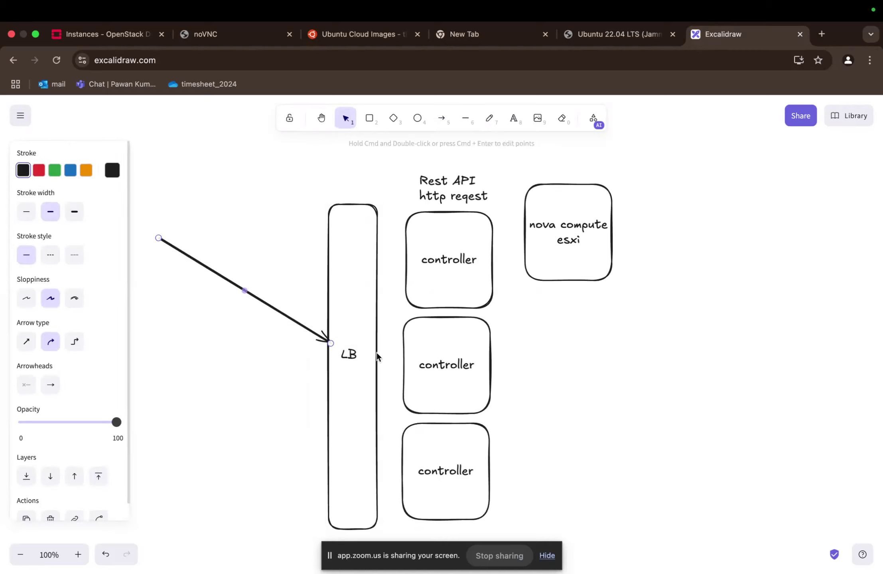
# - Draw arrows from the LB box to each of the three controller boxes
pyautogui.press('a')
pyautogui.moveTo(370, 312); pyautogui.dragTo(409, 278)
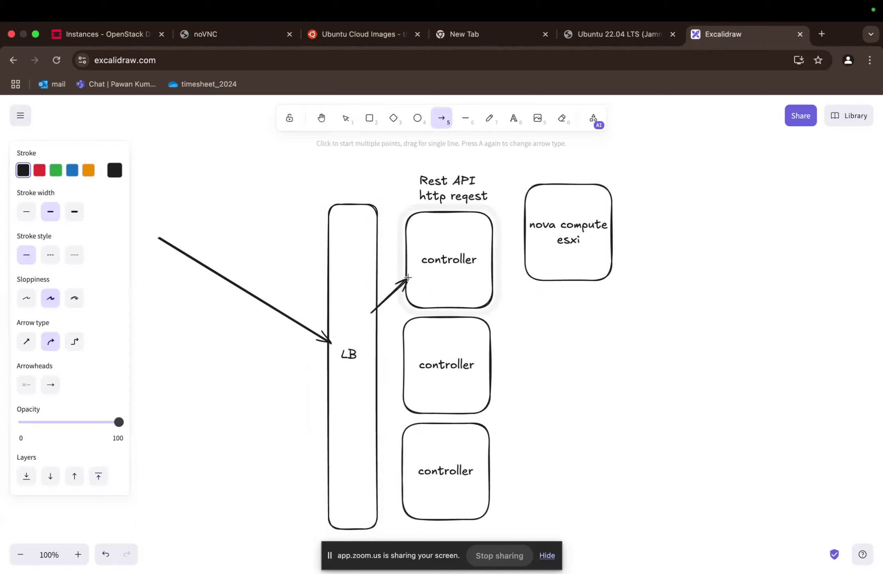
pyautogui.moveTo(375, 324)
pyautogui.mouseDown()
pyautogui.moveTo(426, 370)
pyautogui.moveTo(417, 447)
pyautogui.mouseUp()
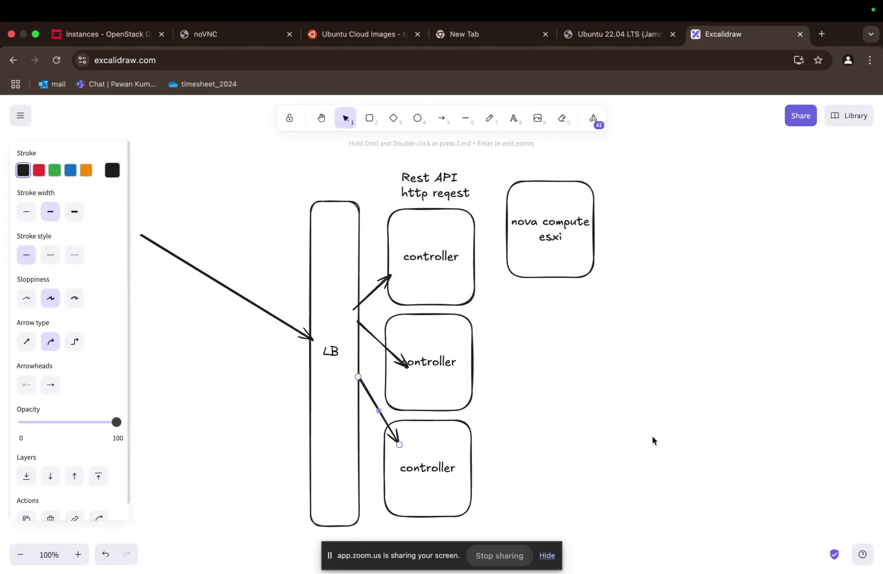
# - Move the nova compute esxi box slightly upward and paste six overlapping copies of it in a column below
pyautogui.scroll(-2, 652, 436)
pyautogui.scroll(1, 447, 370)
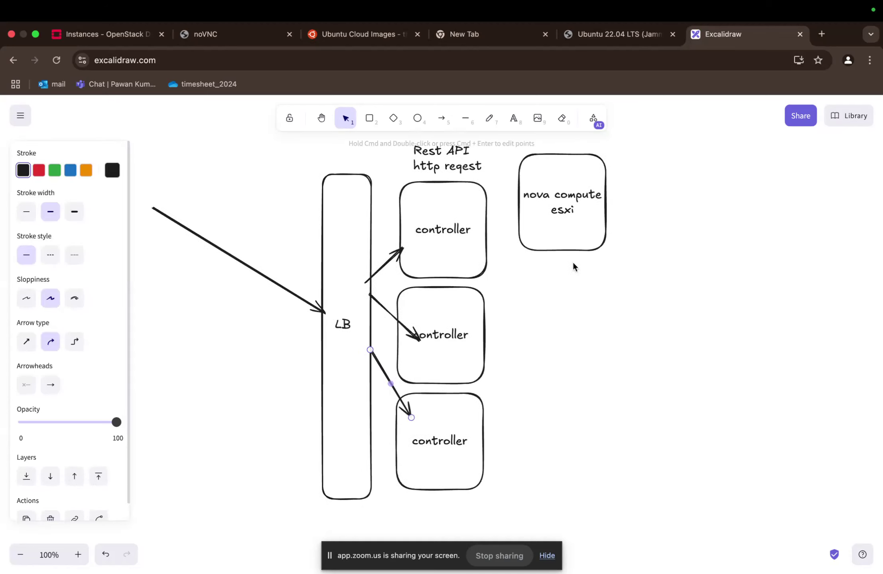
pyautogui.click(570, 240)
pyautogui.moveTo(575, 219); pyautogui.dragTo(574, 206)
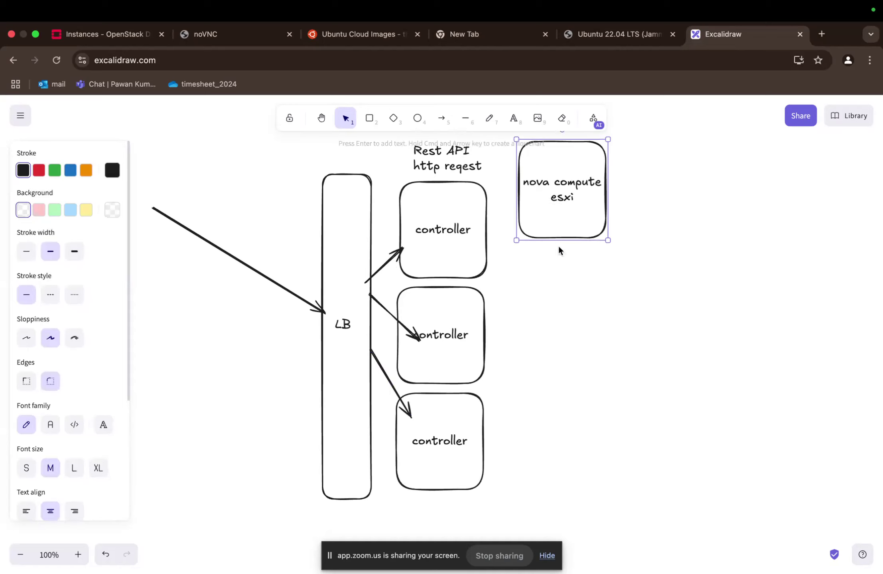
pyautogui.press('super+v')
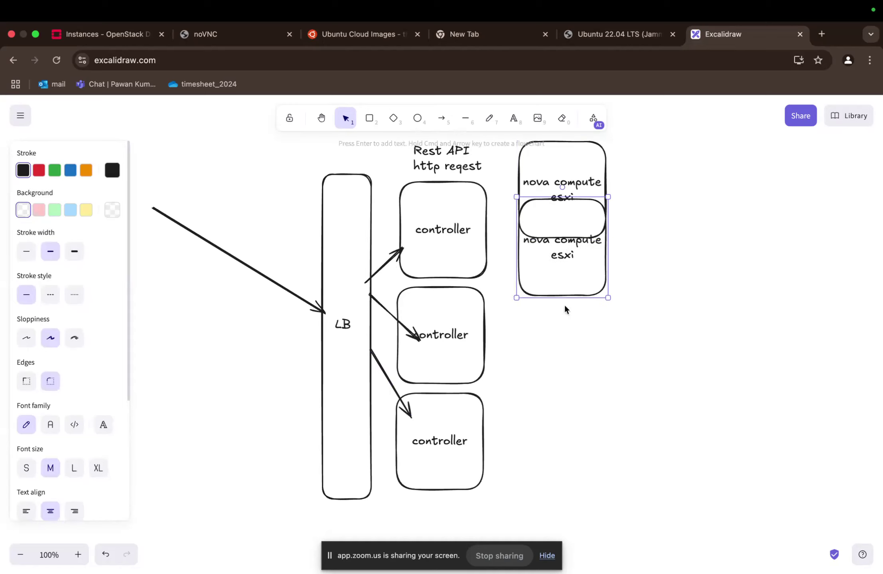
pyautogui.press('super+v')
pyautogui.press('super+v')
pyautogui.press('super+v')
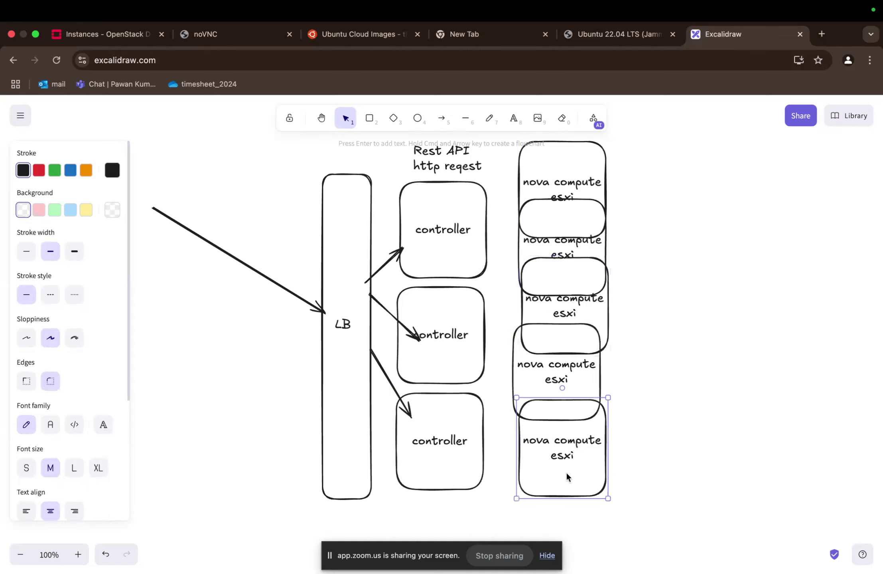
pyautogui.press('super+v')
pyautogui.press('super+v')
# - Move the topmost nova compute esxi box slightly upward to reduce its overlap with the copy below
pyautogui.scroll(-1, 678, 214)
pyautogui.hscroll(1, 678, 214)
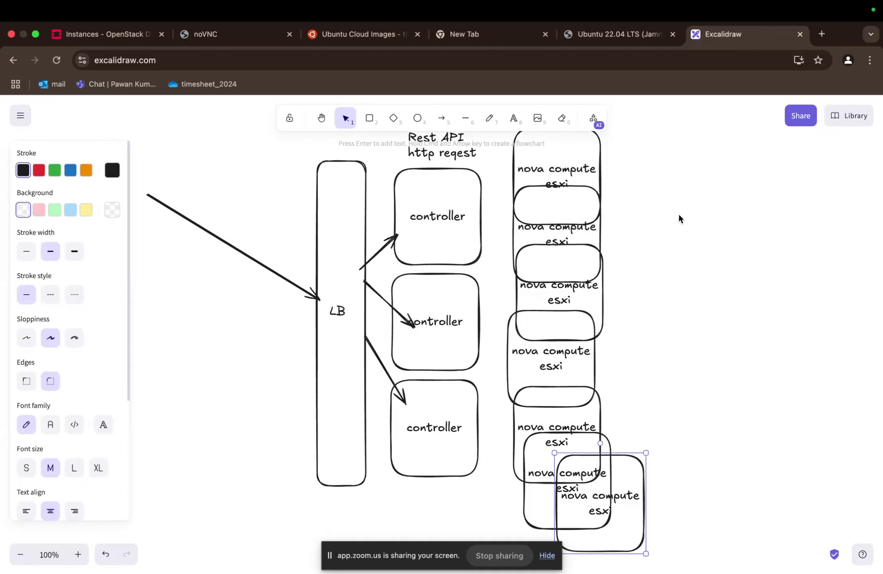
pyautogui.scroll(1, 632, 273)
pyautogui.hscroll(1, 632, 274)
pyautogui.click(542, 162)
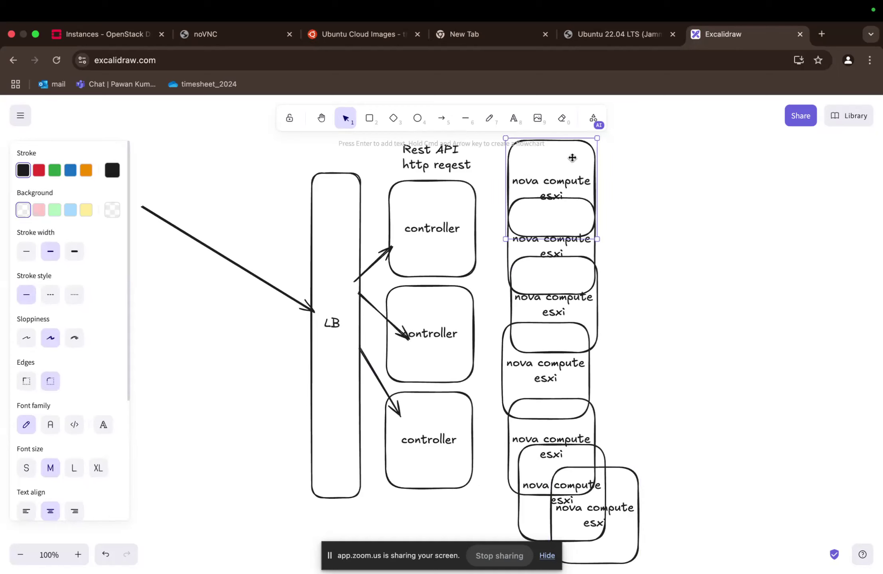
pyautogui.click(649, 191)
pyautogui.hscroll(5, 649, 192)
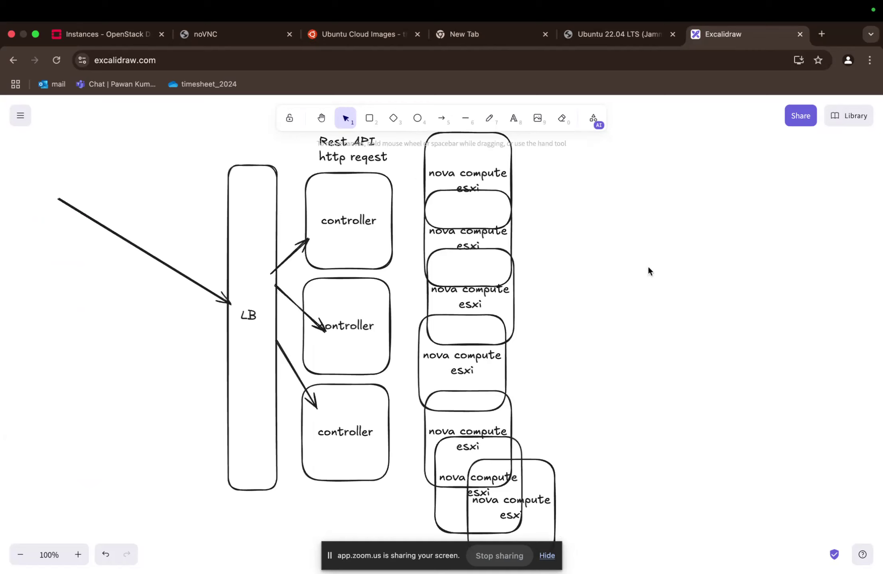
pyautogui.click(463, 171)
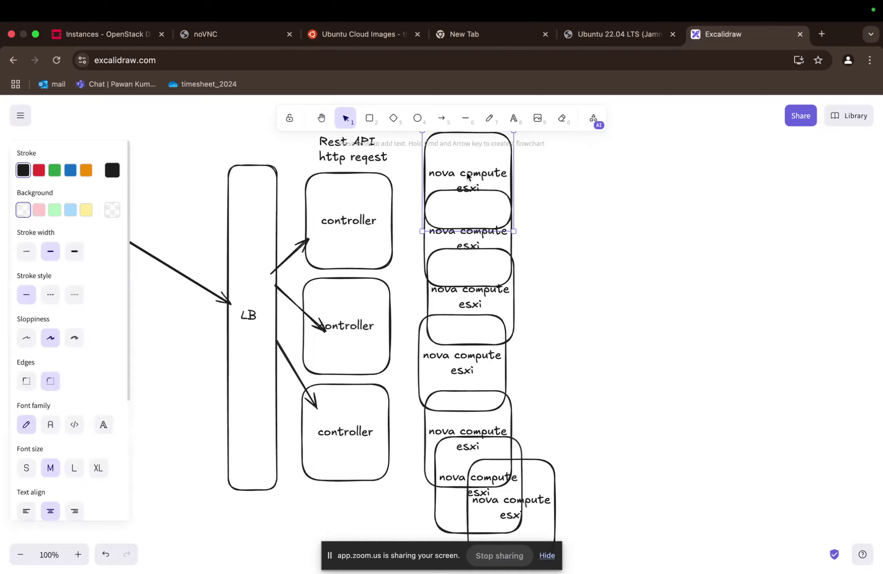
pyautogui.scroll(1, 546, 183)
pyautogui.moveTo(492, 186); pyautogui.dragTo(495, 168)
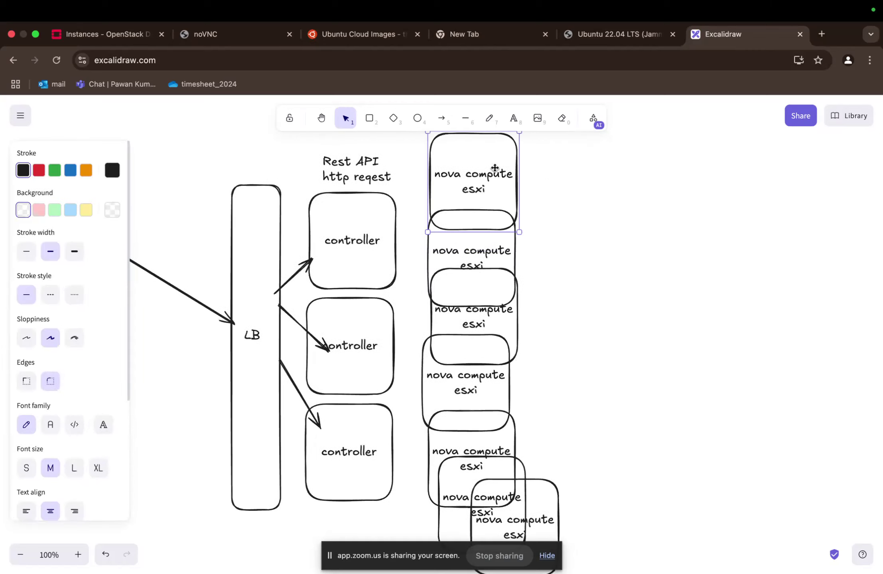
pyautogui.scroll(2, 469, 214)
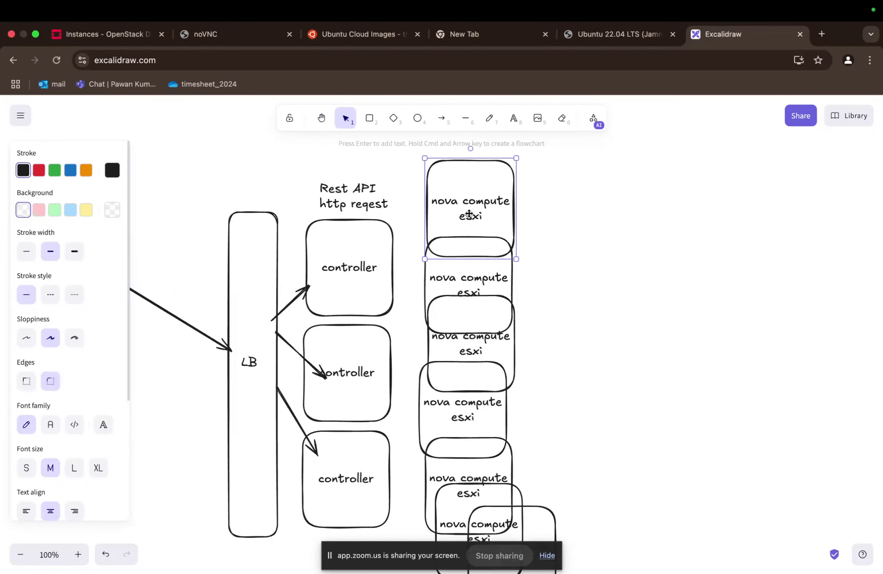
# - Cross out the topmost nova compute esxi box with two freehand strokes in red
pyautogui.press('a')
pyautogui.press('p')
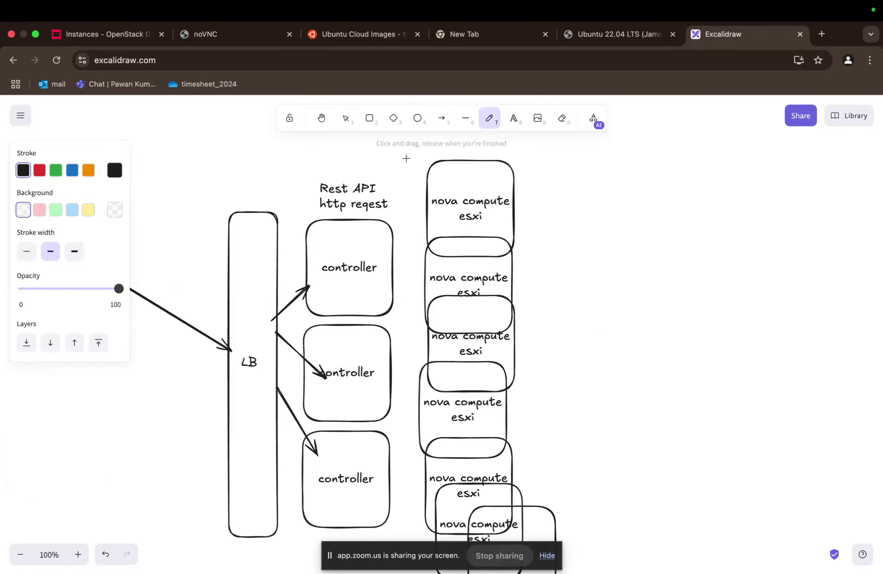
pyautogui.click(39, 170)
pyautogui.moveTo(406, 161)
pyautogui.mouseDown()
pyautogui.moveTo(539, 222)
pyautogui.moveTo(545, 237)
pyautogui.mouseUp()
pyautogui.moveTo(422, 236); pyautogui.dragTo(515, 182)
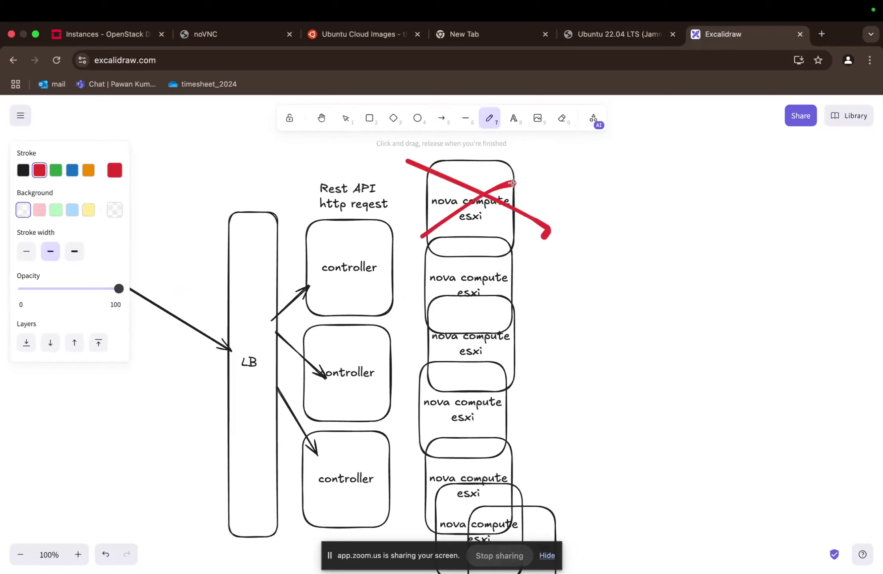
pyautogui.press('v')
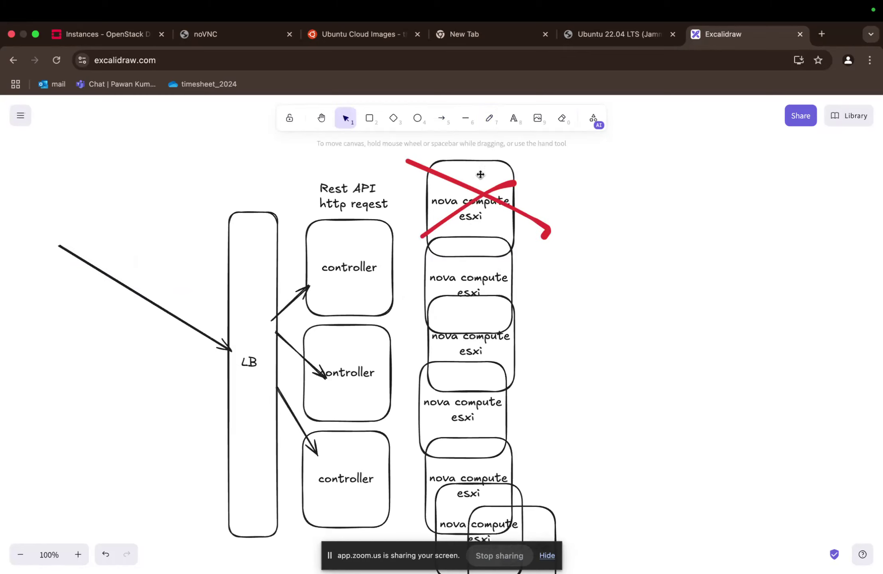
pyautogui.click(481, 175)
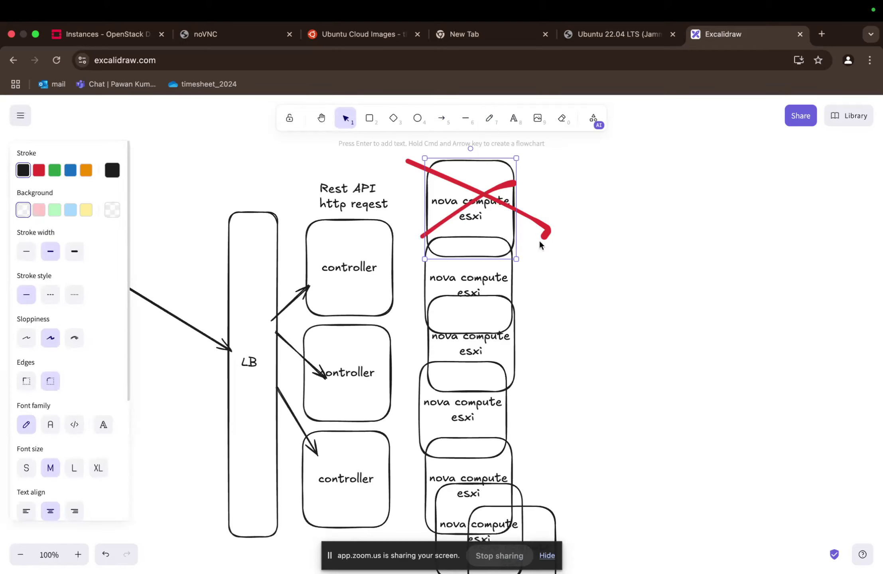
# - Draw a large red rectangle right of the nova compute column and label it "Ceph Pool Storage"
pyautogui.hscroll(5, 546, 241)
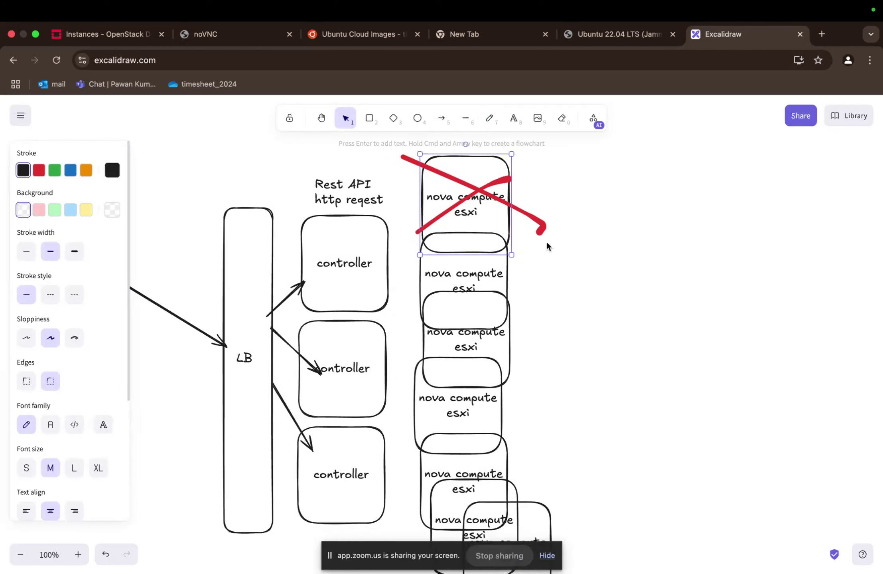
pyautogui.press('r')
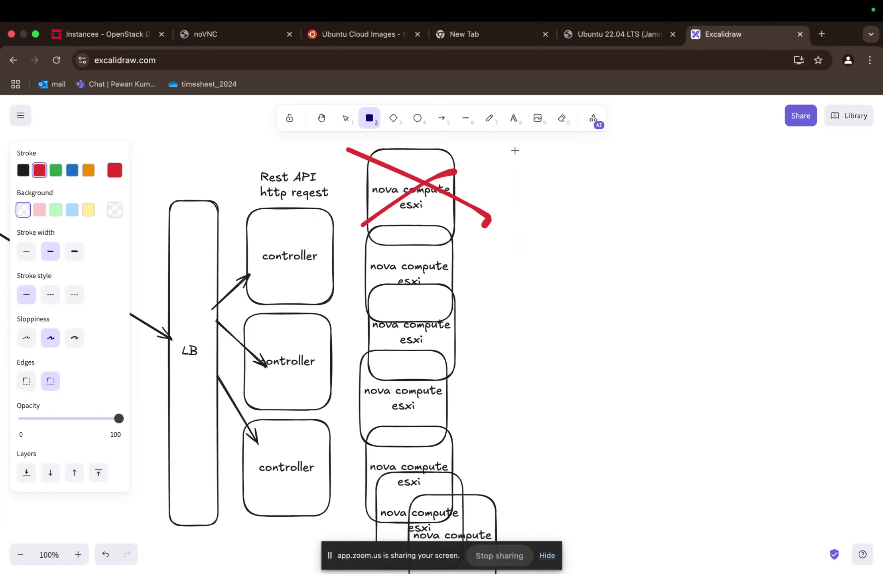
pyautogui.moveTo(515, 151); pyautogui.dragTo(707, 528)
pyautogui.press('Return')
pyautogui.write('Ceph Storage')
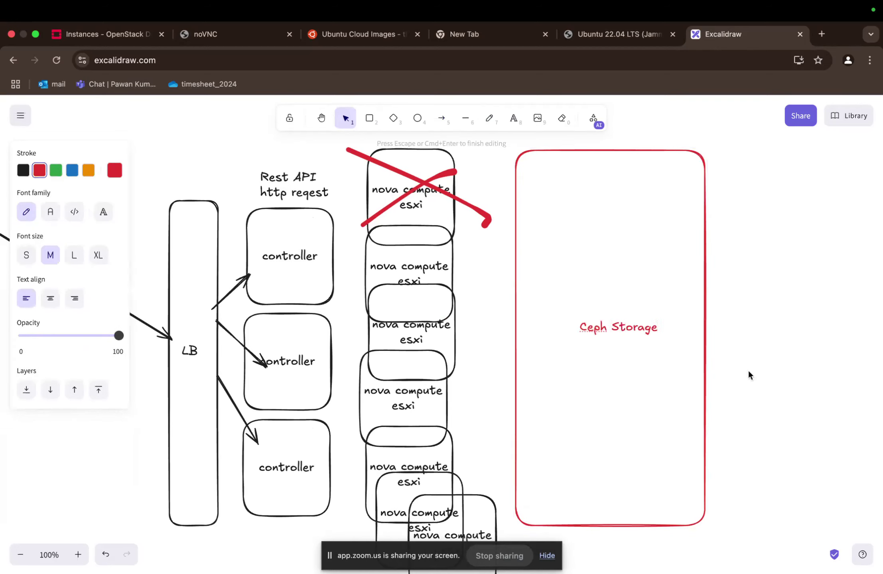
pyautogui.hotkey('alt', 'Left')
pyautogui.write('Pool')
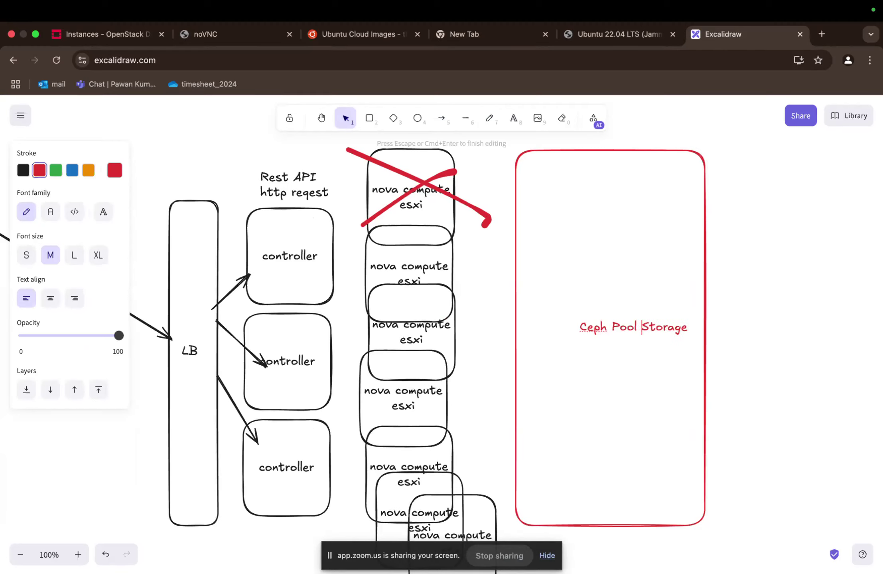
pyautogui.press('Escape')
# - Draw a small red square in the upper-left corner of the Ceph Pool Storage box and paste seven copies down its left side
pyautogui.click(602, 334)
pyautogui.press('r')
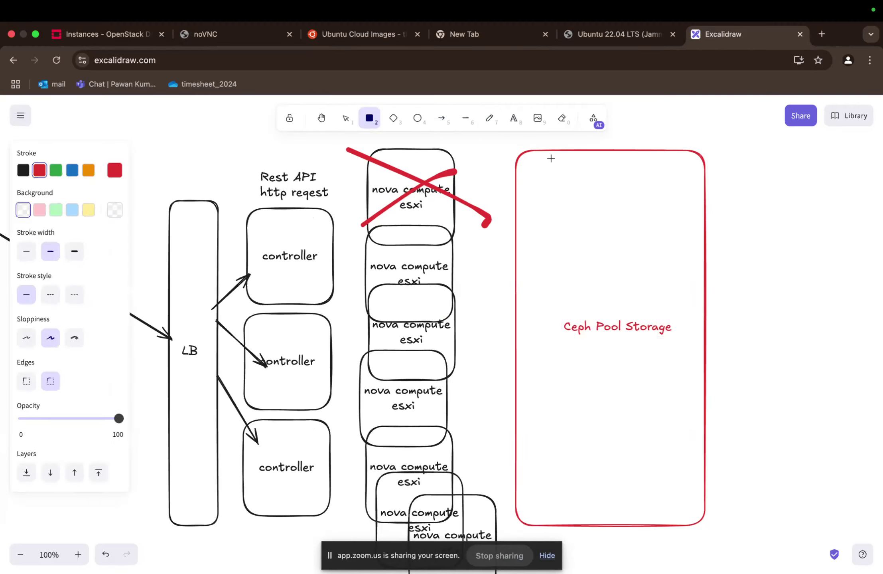
pyautogui.moveTo(534, 163); pyautogui.dragTo(552, 180)
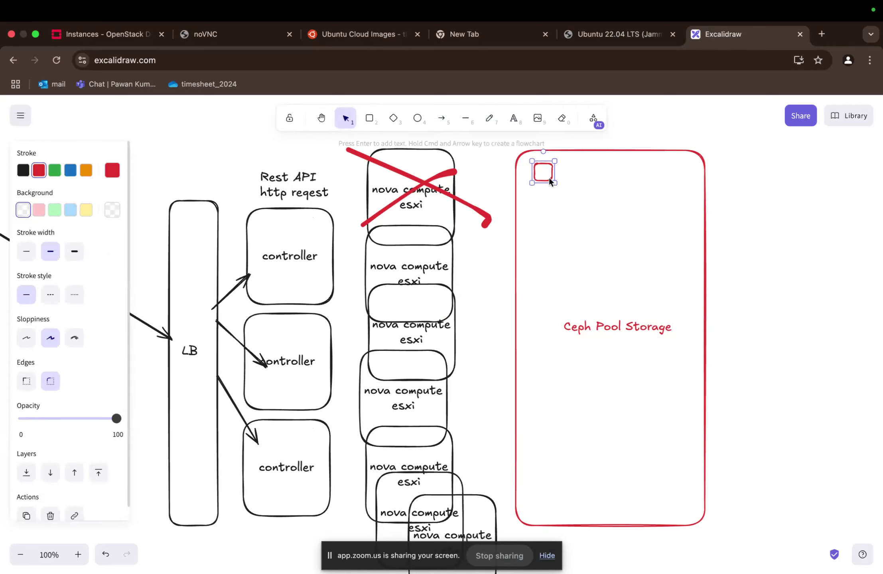
pyautogui.press('super+c')
pyautogui.press('super+v')
pyautogui.press('super+v')
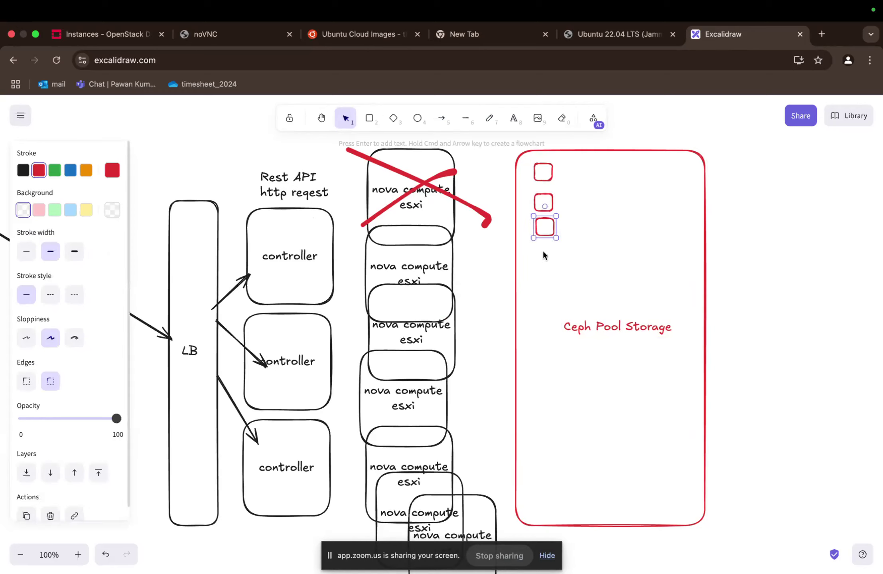
pyautogui.press('super+v')
pyautogui.press('super+v')
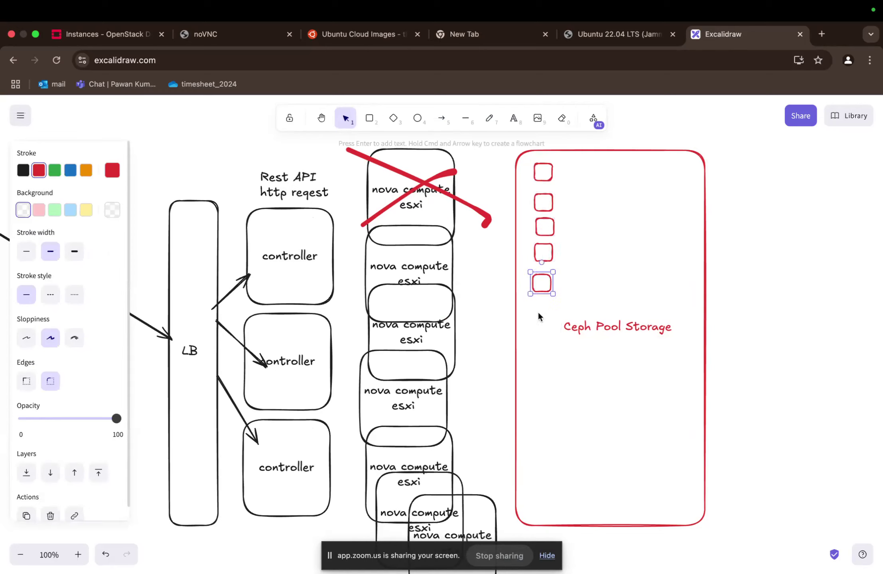
pyautogui.press('super+v')
pyautogui.press('super+v')
pyautogui.press('super+v')
# - Draw a red arrow from the crossed-out nova compute box to the topmost storage square, and add a small red square at the arrow's start
pyautogui.press('5')
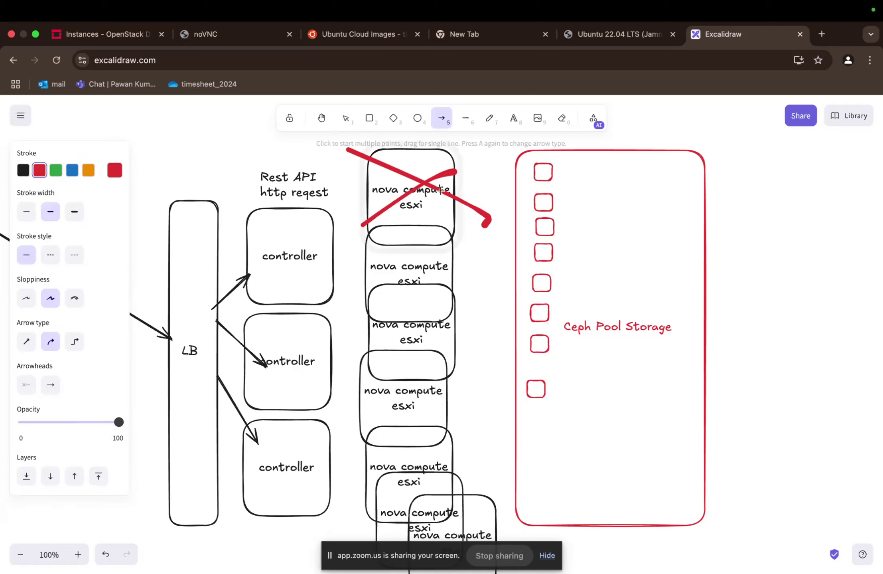
pyautogui.press('4')
pyautogui.press('5')
pyautogui.moveTo(442, 207); pyautogui.dragTo(532, 176)
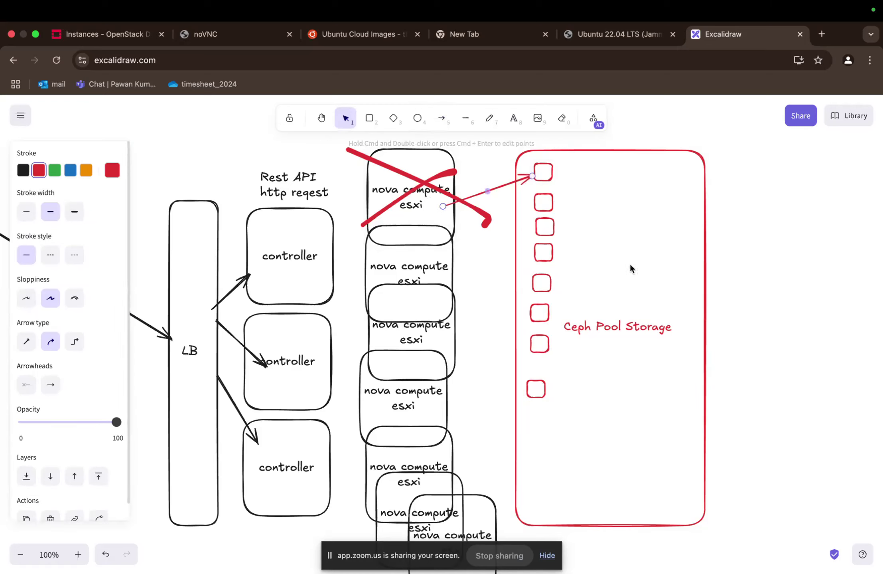
pyautogui.press('2')
pyautogui.moveTo(436, 203); pyautogui.dragTo(450, 217)
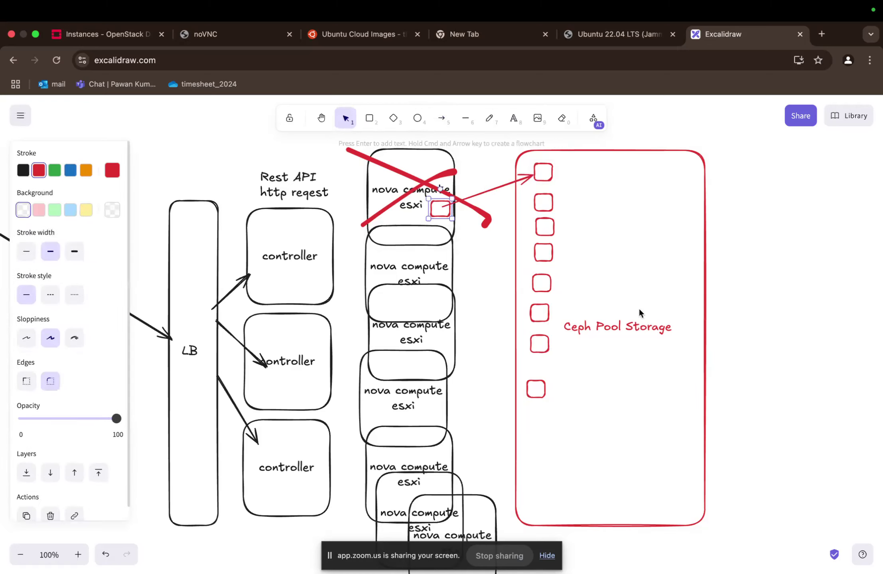
# - Add the line "- replication factor: 2" beneath the Ceph Pool Storage label text
pyautogui.click(629, 330)
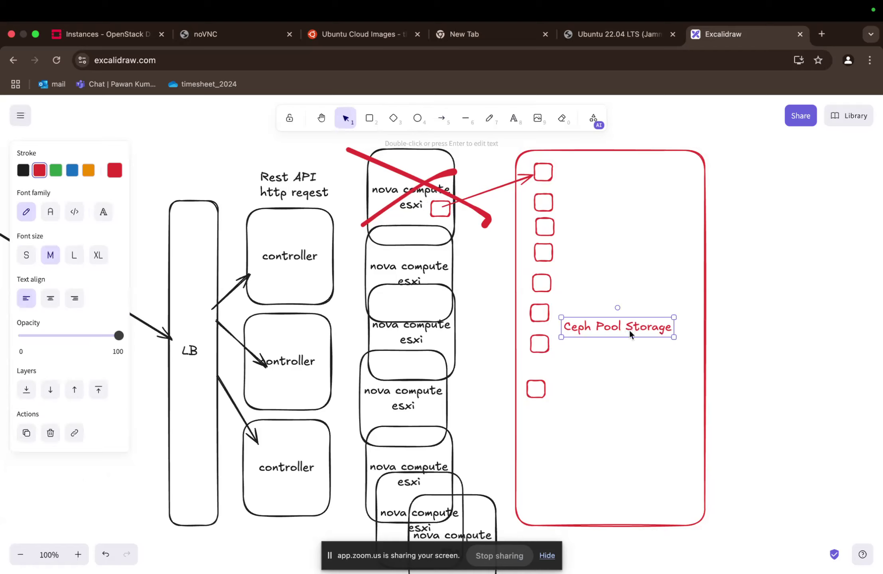
pyautogui.press('Return')
pyautogui.press('Return')
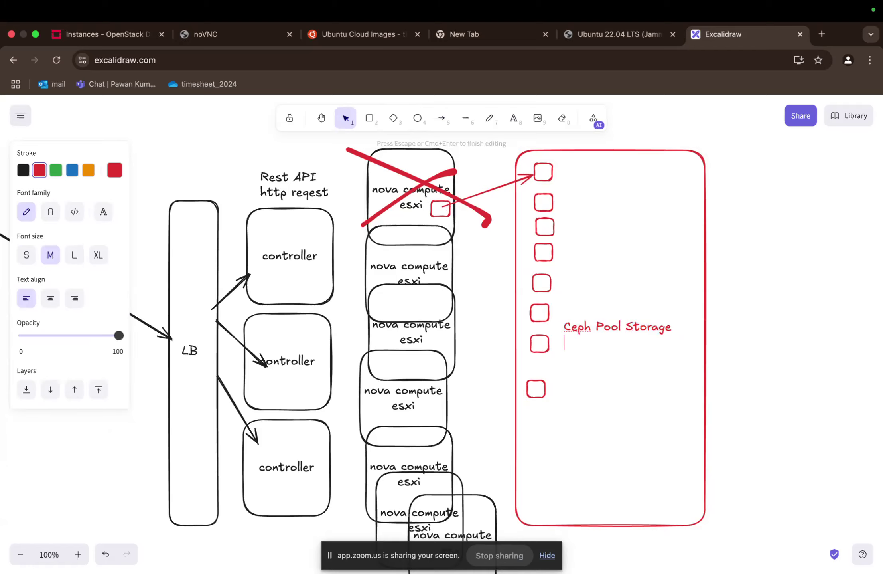
pyautogui.write('- replication factor:')
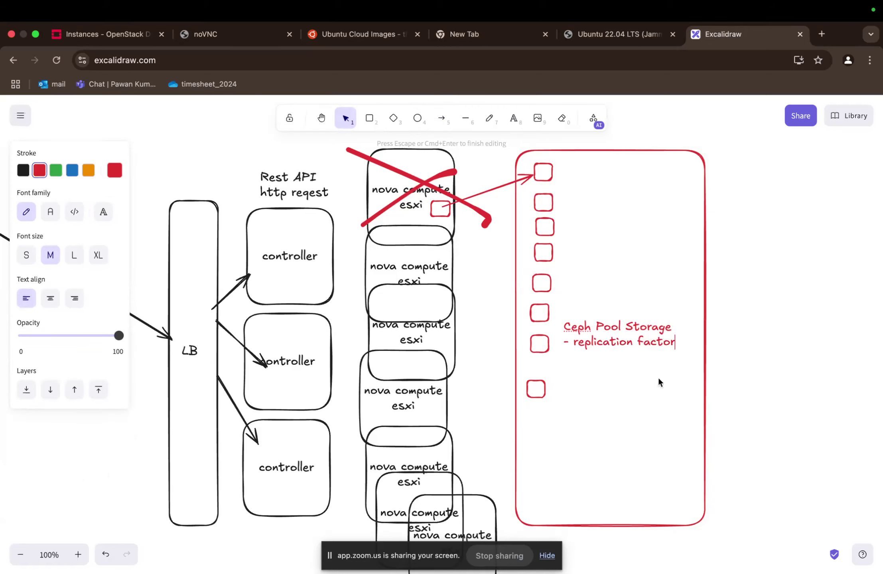
pyautogui.write(': ')
pyautogui.write('1')
pyautogui.press('BackSpace')
pyautogui.write('2')
pyautogui.press('Escape')
pyautogui.press('a')
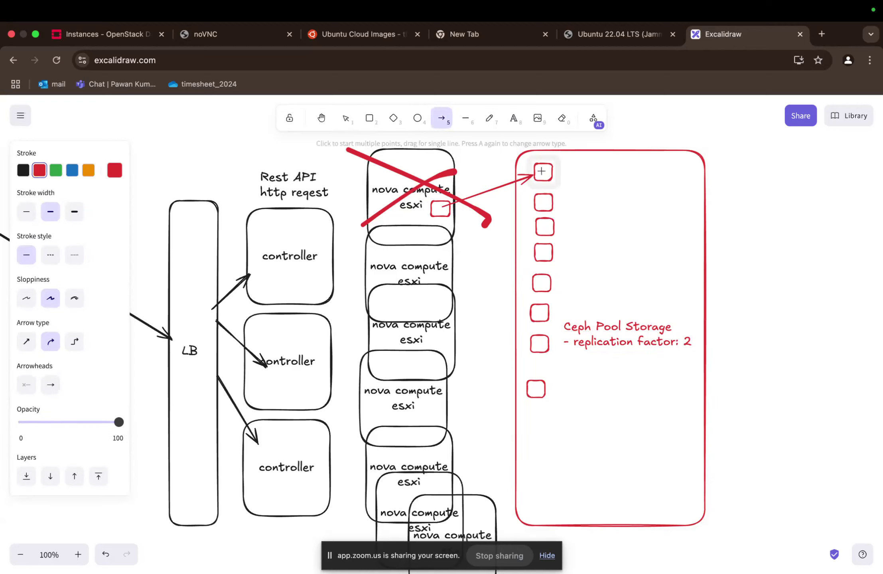
pyautogui.press('l')
pyautogui.click(543, 172)
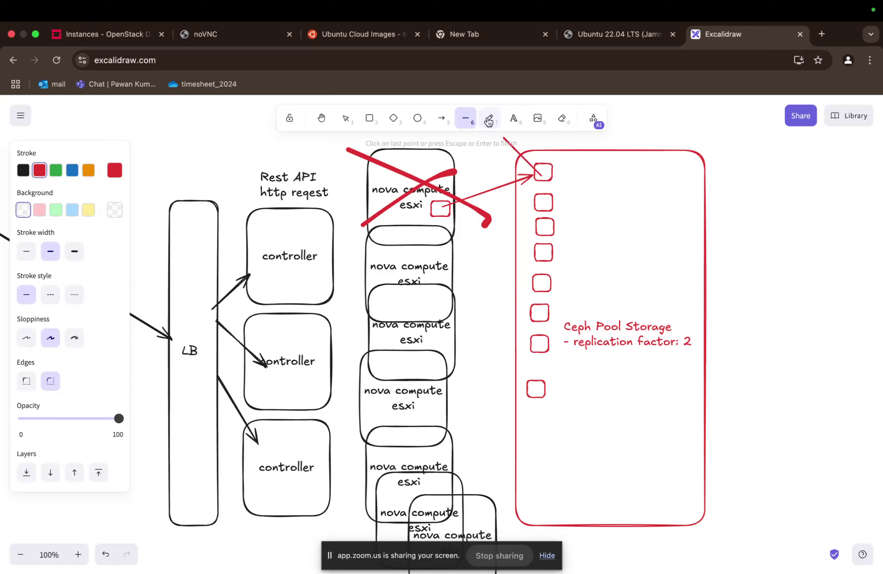
# - Mark the topmost and the sixth storage squares in the Ceph Pool Storage box with blue freehand strokes
pyautogui.click(489, 120)
pyautogui.click(72, 171)
pyautogui.moveTo(541, 178); pyautogui.dragTo(550, 170)
pyautogui.moveTo(546, 314)
pyautogui.mouseDown()
pyautogui.moveTo(539, 311)
pyautogui.moveTo(565, 313)
pyautogui.mouseUp()
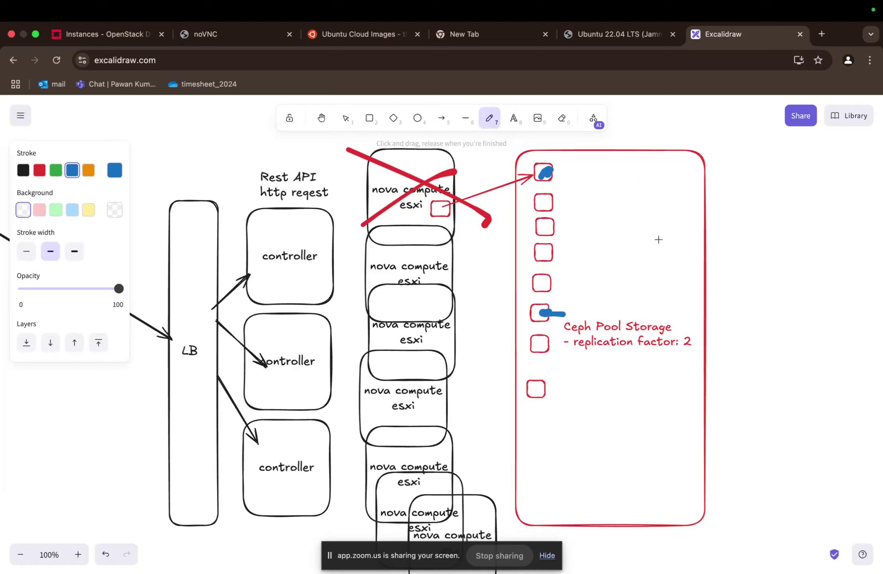
# - Change the replication factor in the Ceph Pool Storage label to 3
pyautogui.press('v')
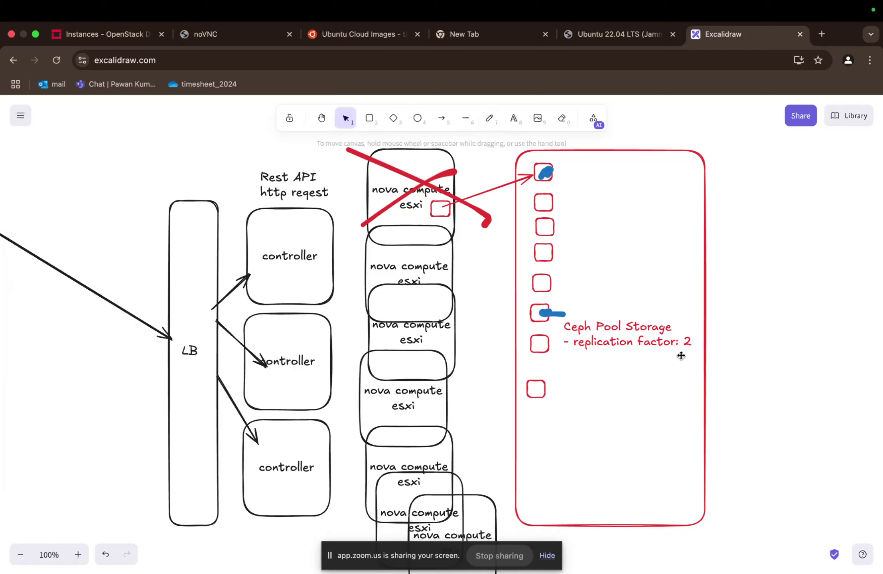
pyautogui.doubleClick(660, 338)
pyautogui.click(670, 334)
pyautogui.press('BackSpace')
pyautogui.press('super+z')
pyautogui.click(692, 342)
pyautogui.press('BackSpace')
pyautogui.write('3')
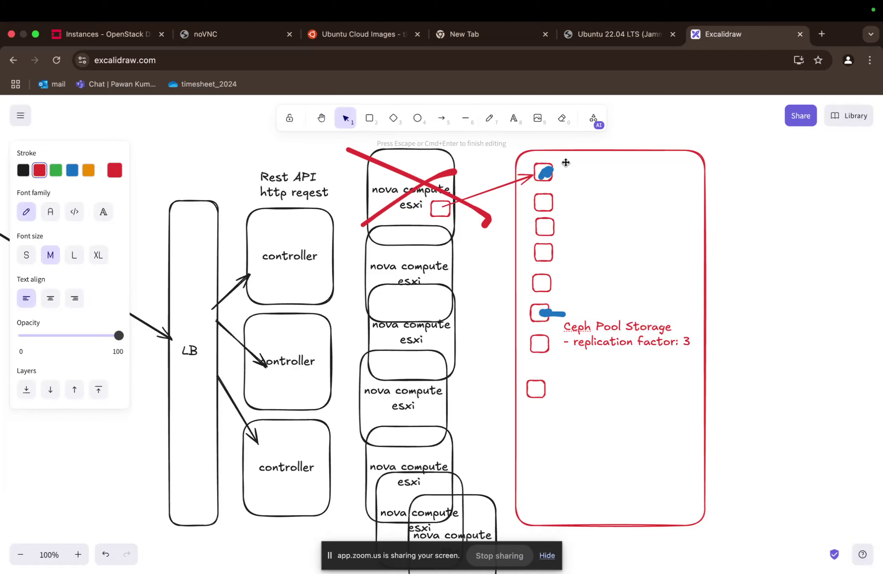
pyautogui.click(479, 252)
# - Move the small red square and the red arrow's start from the crossed-out box to the nova compute box directly below it
pyautogui.scroll(2, 427, 192)
pyautogui.hscroll(-2, 427, 191)
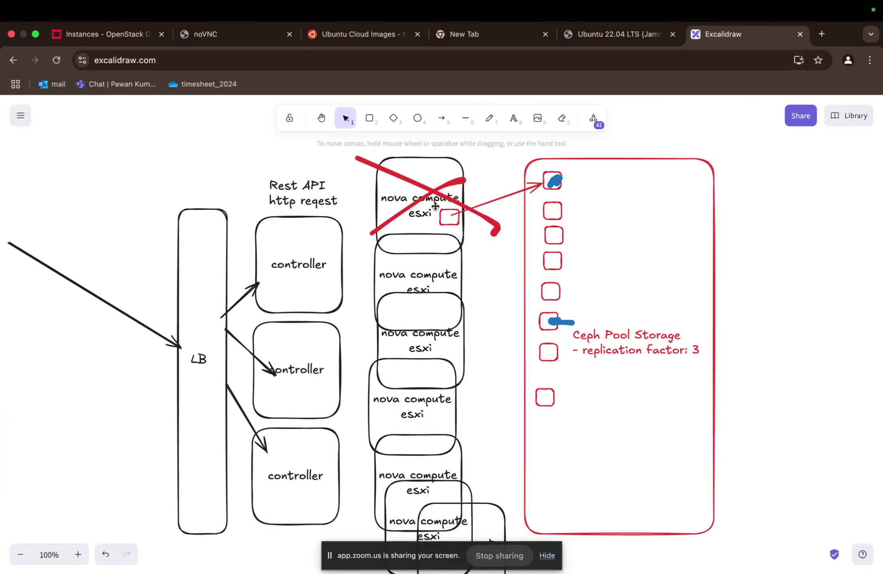
pyautogui.click(445, 218)
pyautogui.moveTo(444, 218); pyautogui.dragTo(441, 258)
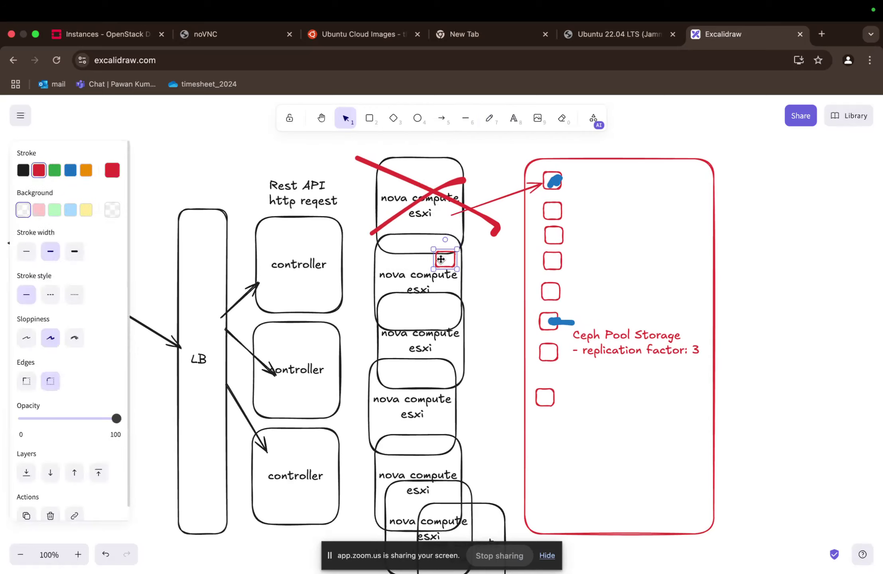
pyautogui.click(452, 217)
pyautogui.click(452, 217)
pyautogui.moveTo(452, 216); pyautogui.dragTo(456, 258)
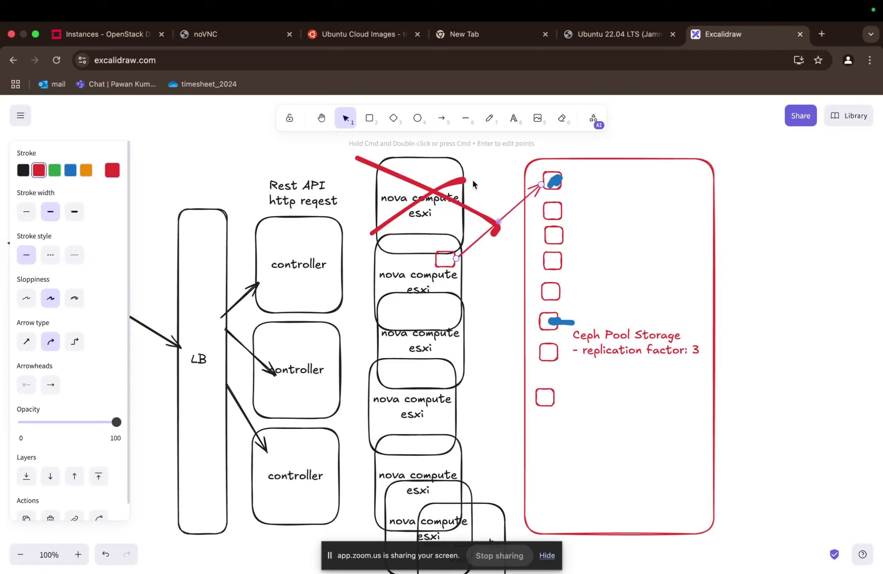
# - Delete the crossed-out topmost nova compute esxi box together with its two red strokes
pyautogui.click(462, 180)
pyautogui.press('Delete')
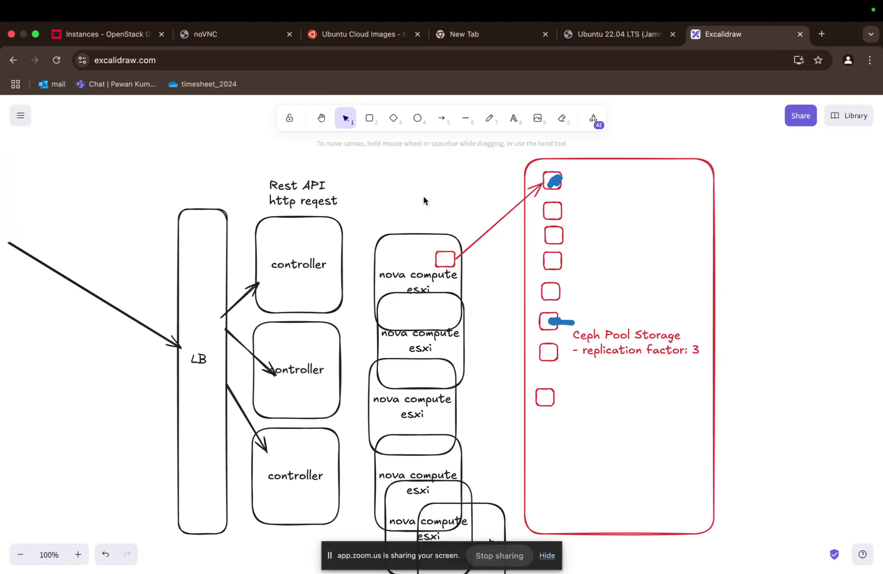
# - Look over the controllers, the remaining nova compute nodes and the Ceph Pool Storage box in the diagram
pyautogui.scroll(-2, 523, 401)
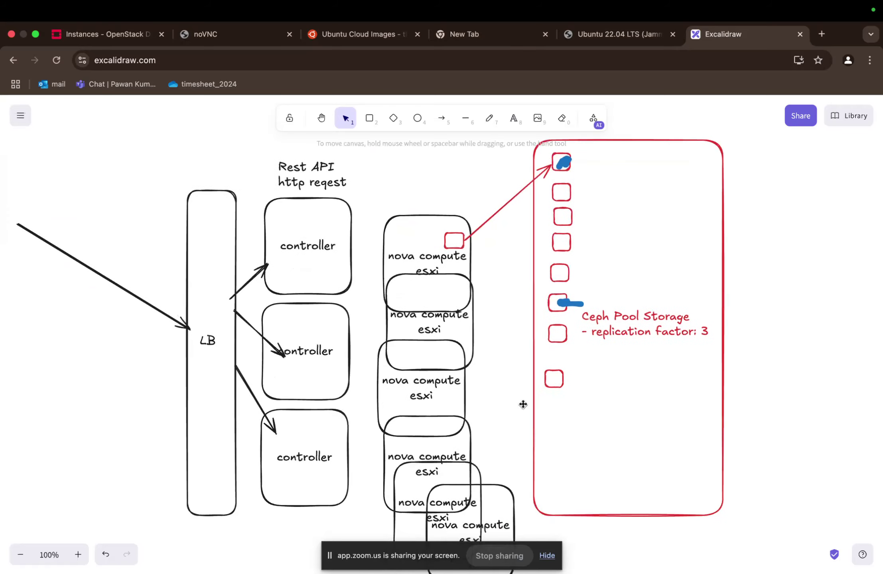
pyautogui.scroll(-1, 523, 404)
pyautogui.scroll(-4, 465, 346)
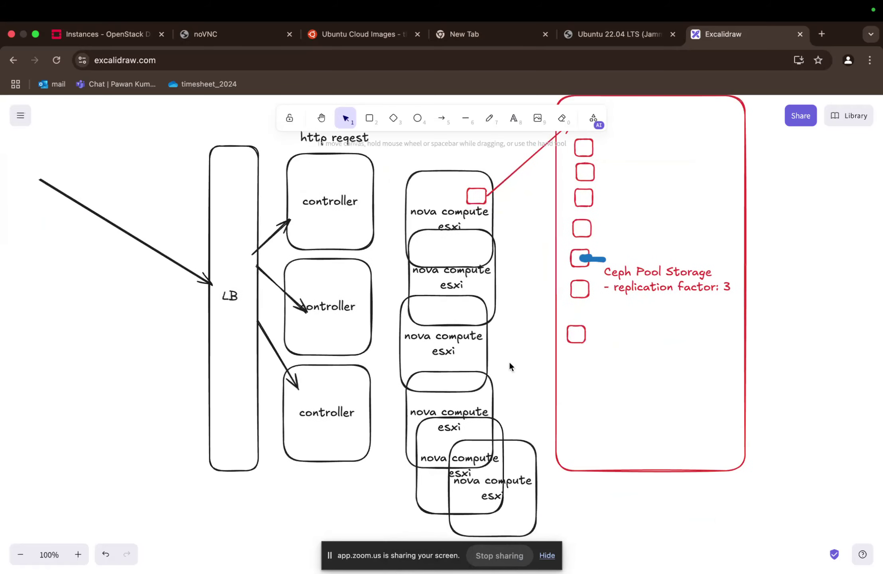
pyautogui.scroll(-3, 516, 255)
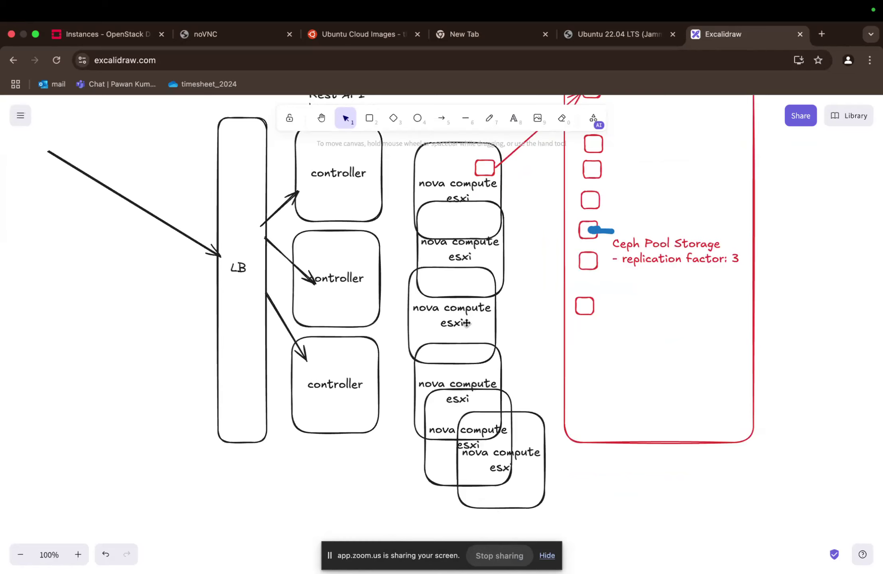
pyautogui.scroll(-2, 466, 323)
pyautogui.scroll(5, 467, 322)
pyautogui.hscroll(-2, 467, 322)
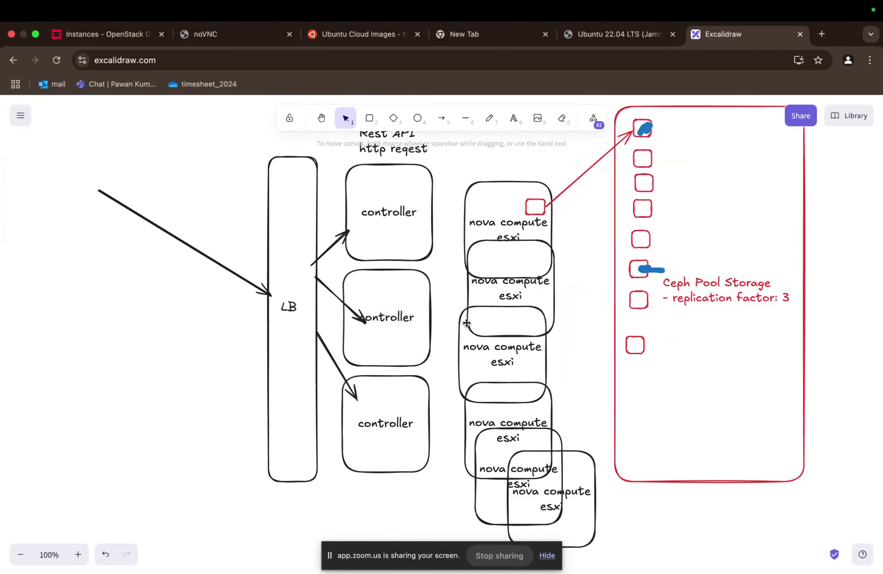
pyautogui.hscroll(2, 467, 323)
pyautogui.scroll(-3, 579, 445)
pyautogui.scroll(-1, 567, 455)
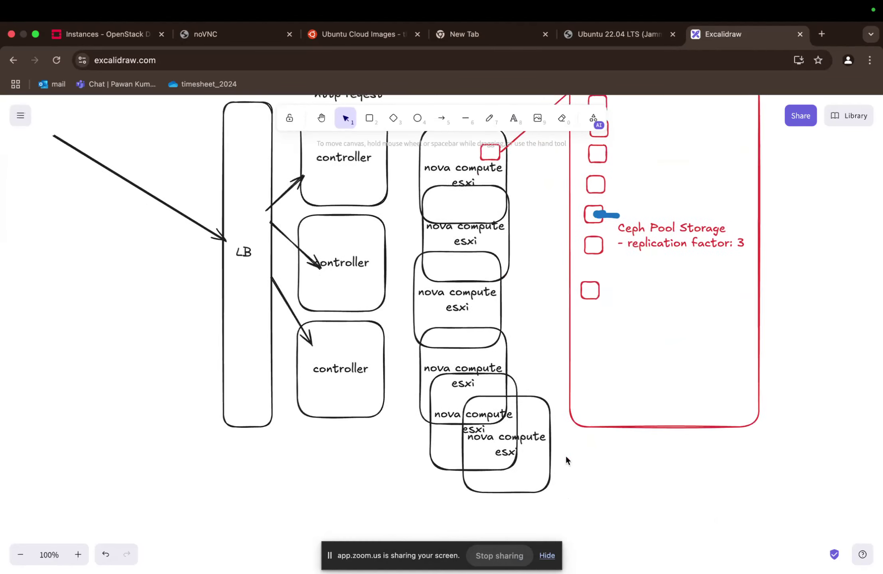
pyautogui.hscroll(-2, 566, 457)
pyautogui.scroll(-1, 566, 456)
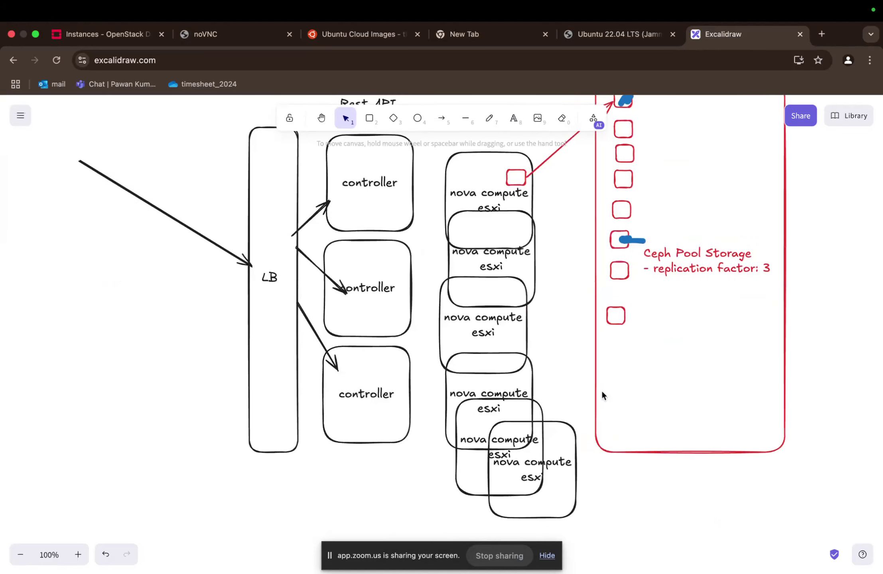
pyautogui.scroll(-1, 602, 390)
pyautogui.scroll(4, 599, 262)
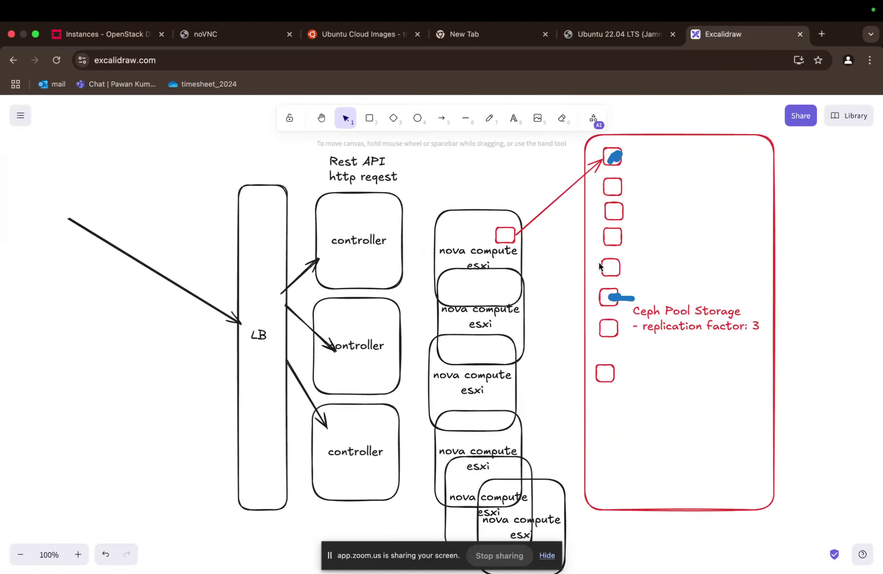
pyautogui.hscroll(2, 764, 188)
pyautogui.scroll(-1, 765, 190)
pyautogui.hscroll(1, 765, 190)
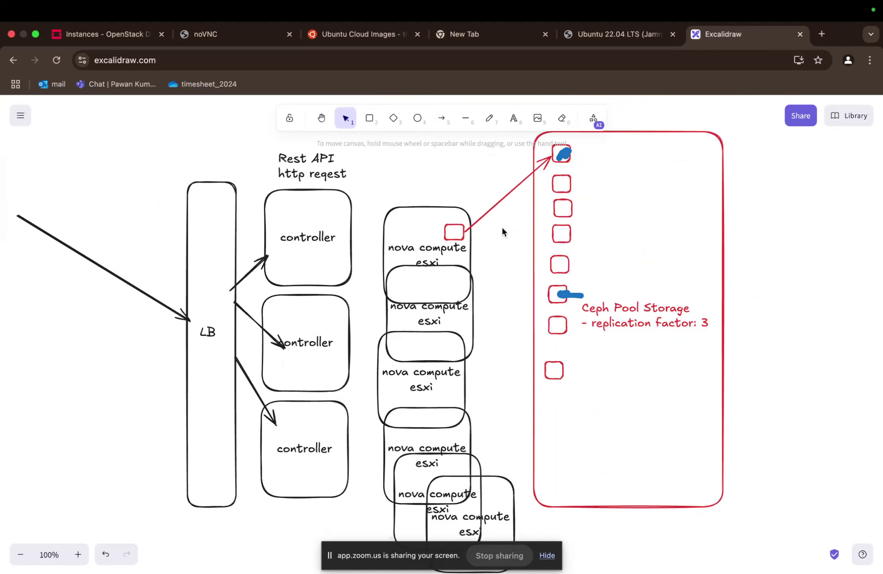